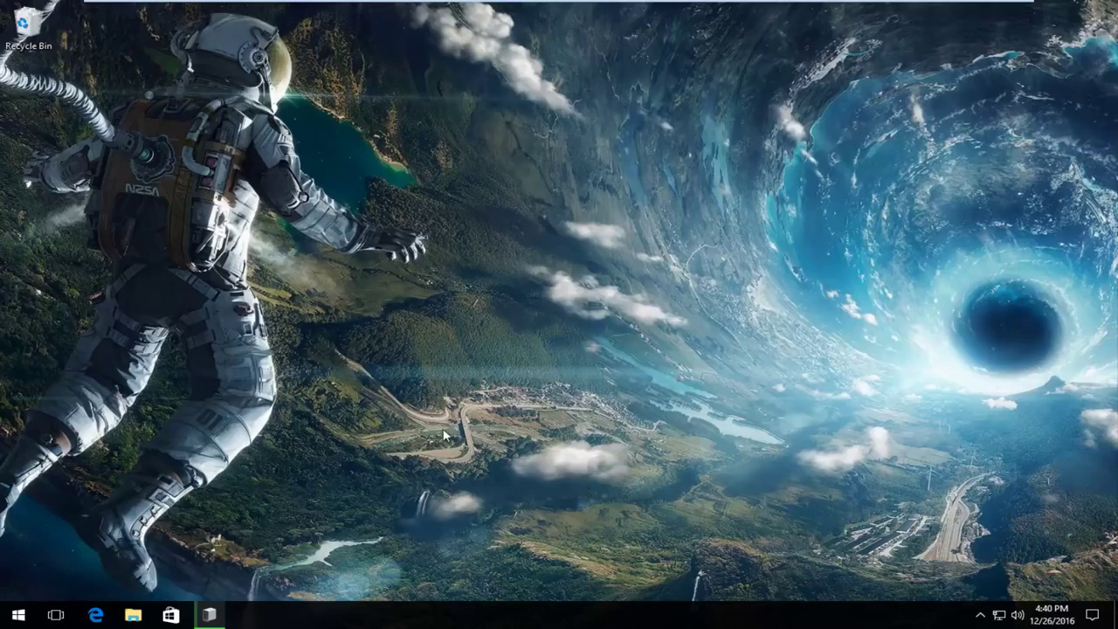
Step: Search the Start menu for 'system' and open the System control panel page
left_click(19, 615)
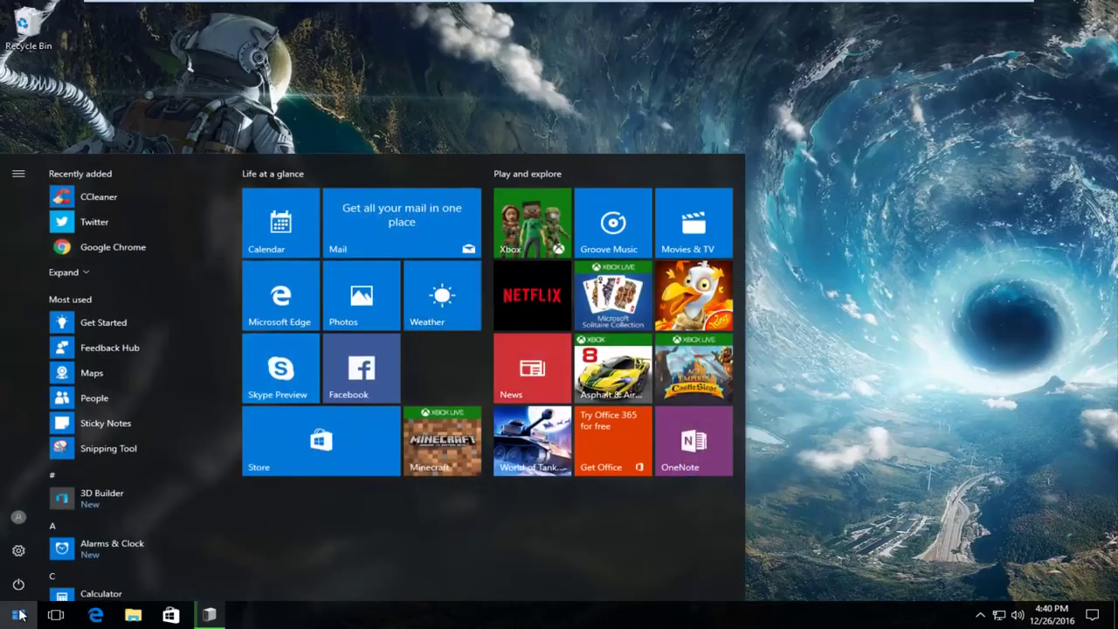
type("system")
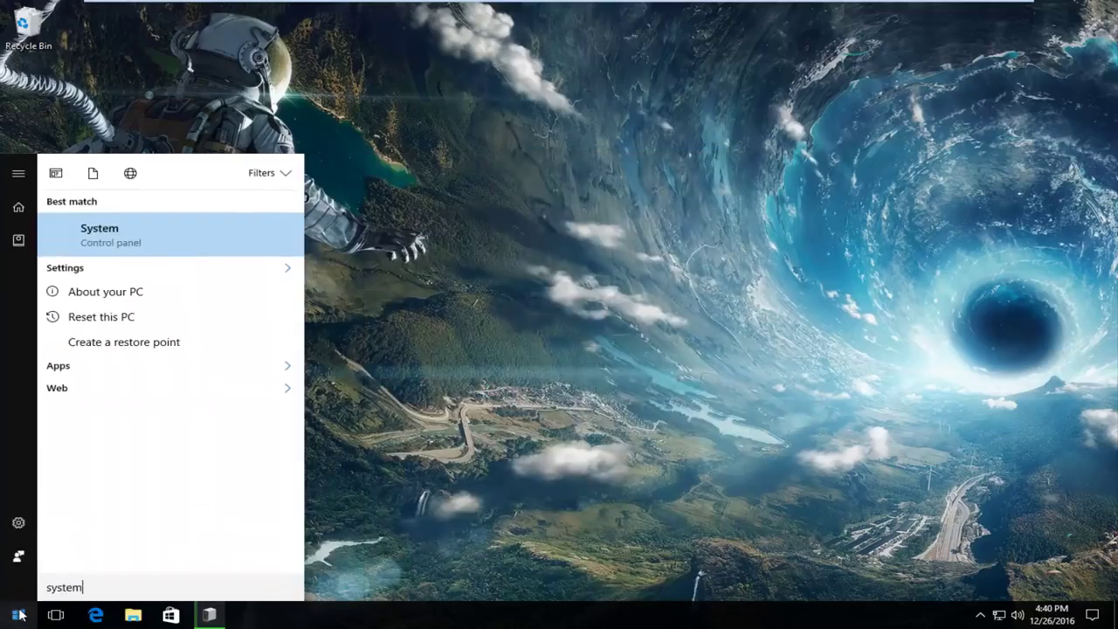
left_click(100, 247)
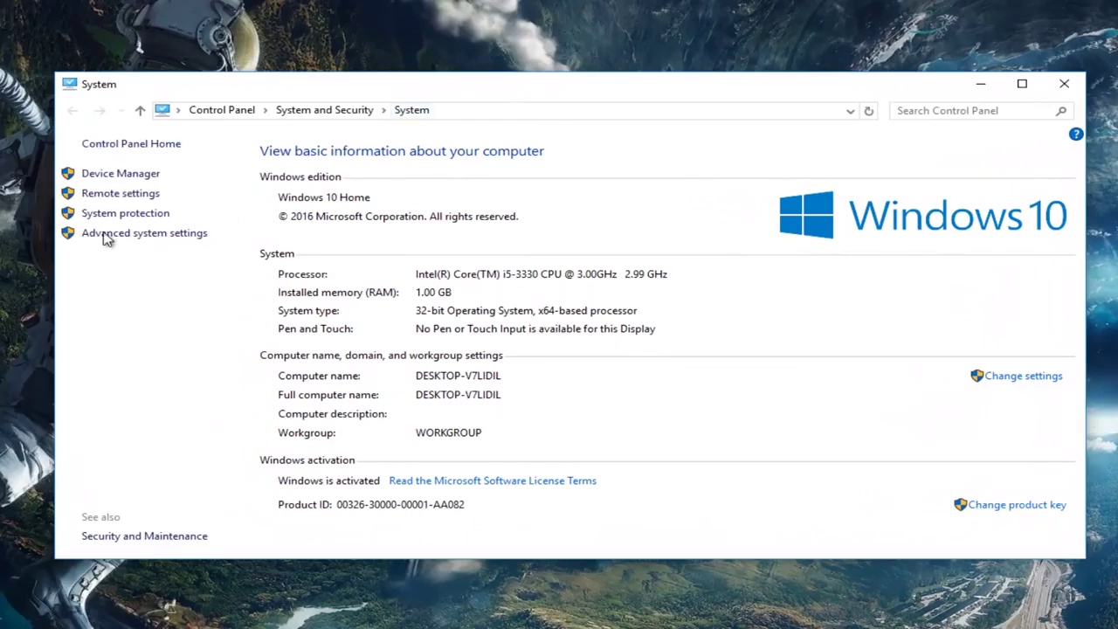
Step: Open Performance Options from Advanced system settings and show its Advanced tab with 1728 MB paging file
left_click(170, 238)
left_click_drag(202, 117, 482, 136)
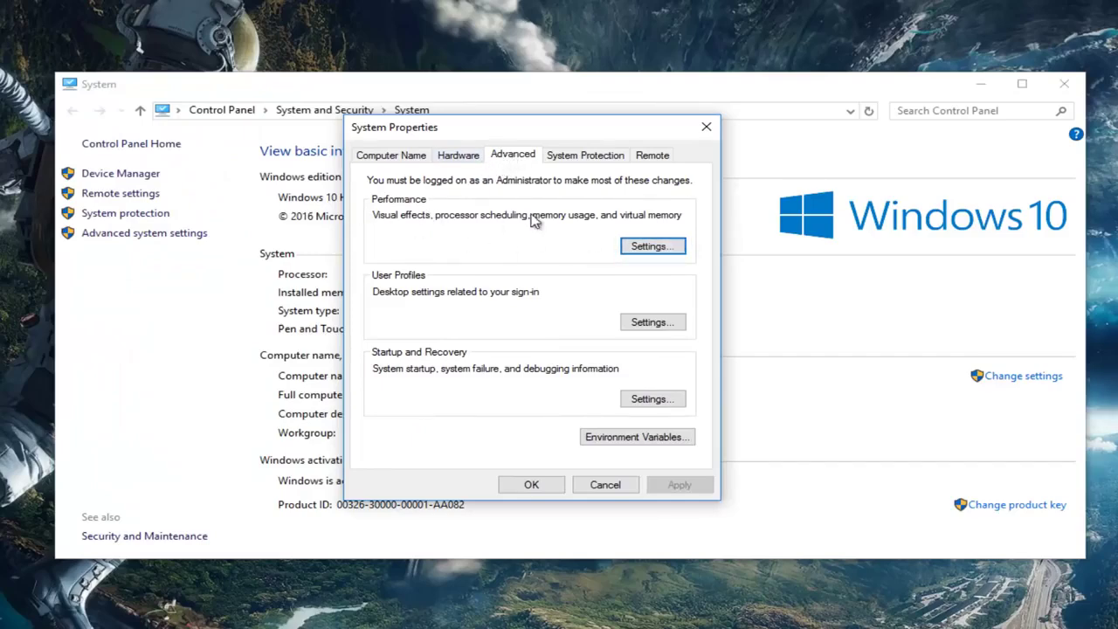
left_click(634, 248)
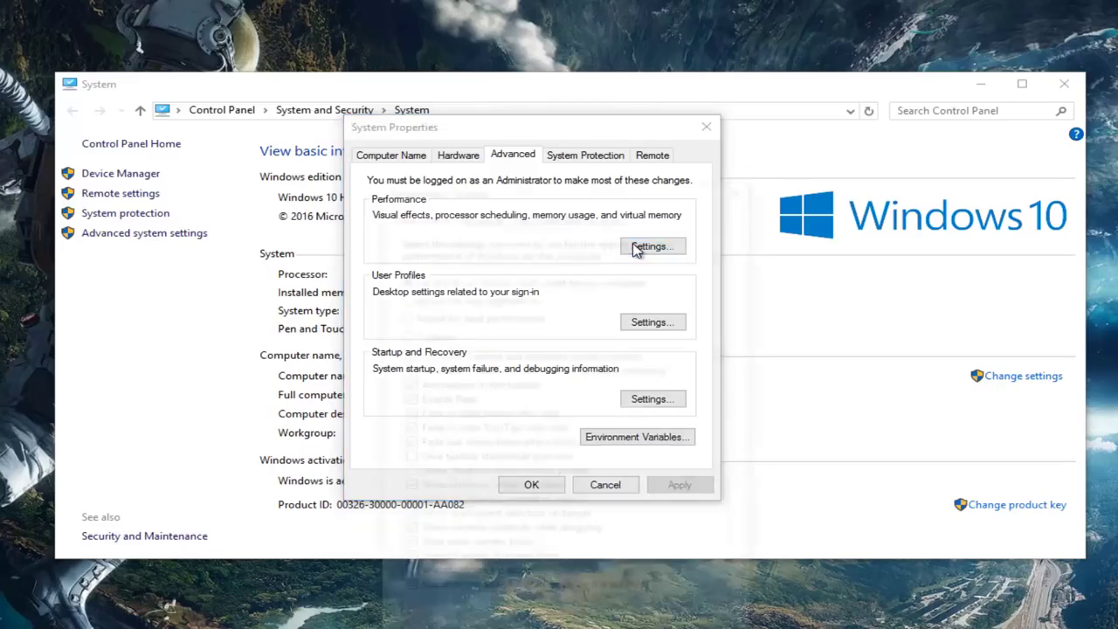
left_click_drag(579, 190, 554, 112)
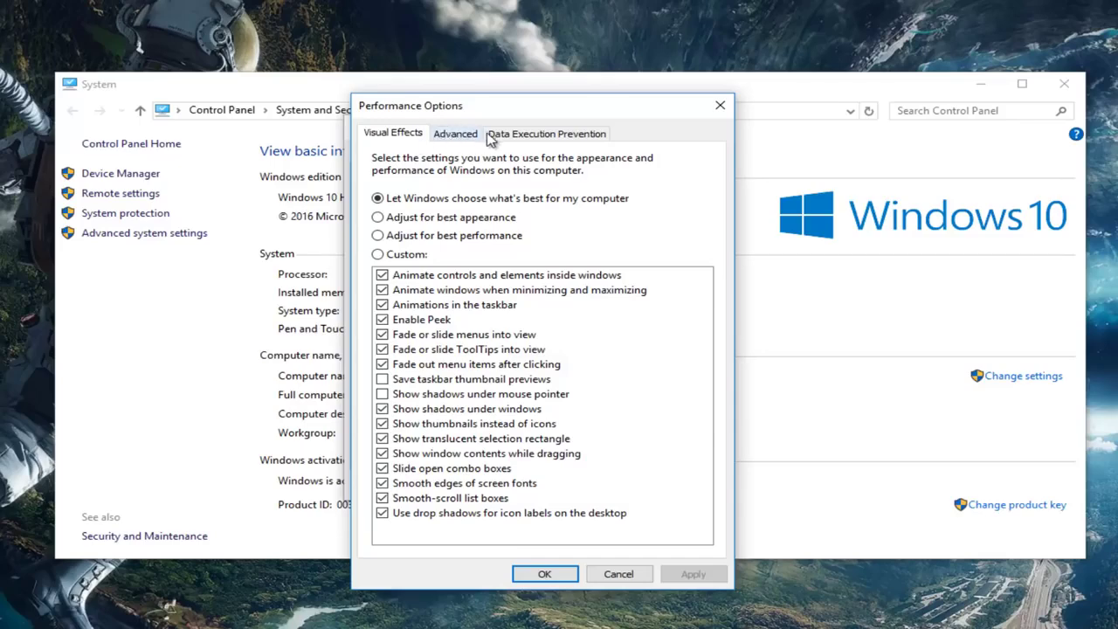
left_click(459, 138)
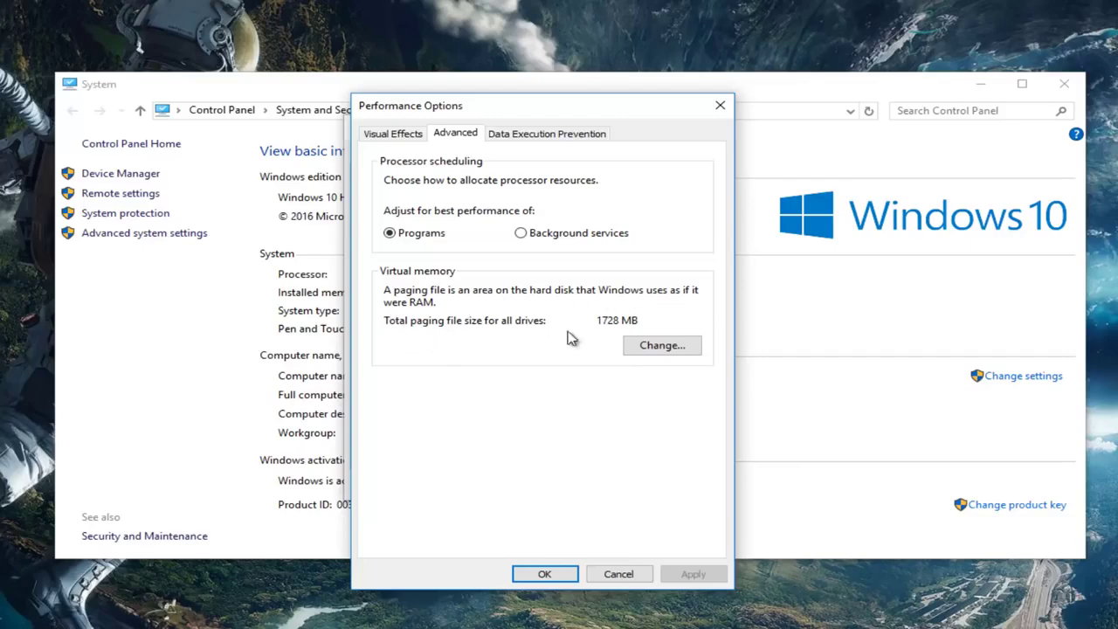
Step: Turn off automatic paging file management and set No paging file for drive C
left_click(648, 349)
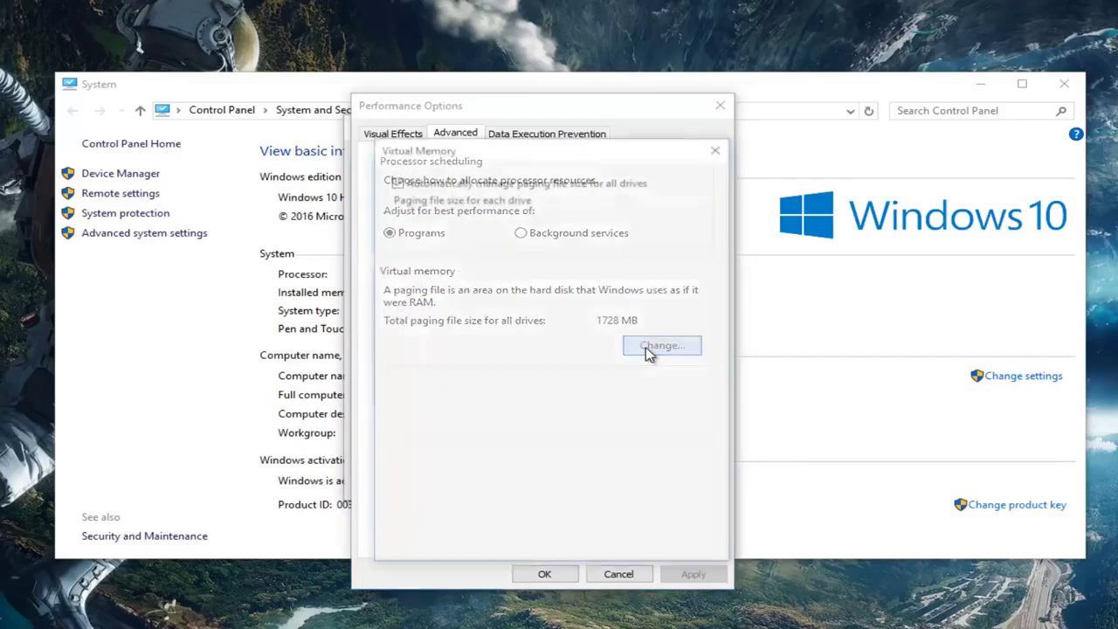
left_click_drag(542, 148, 541, 125)
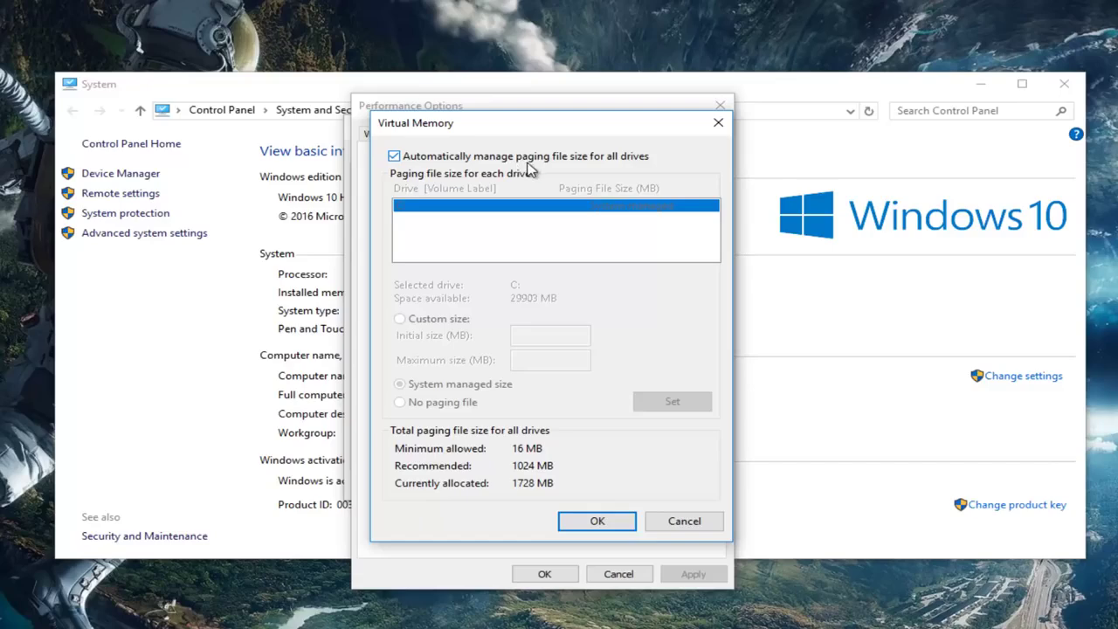
left_click(394, 156)
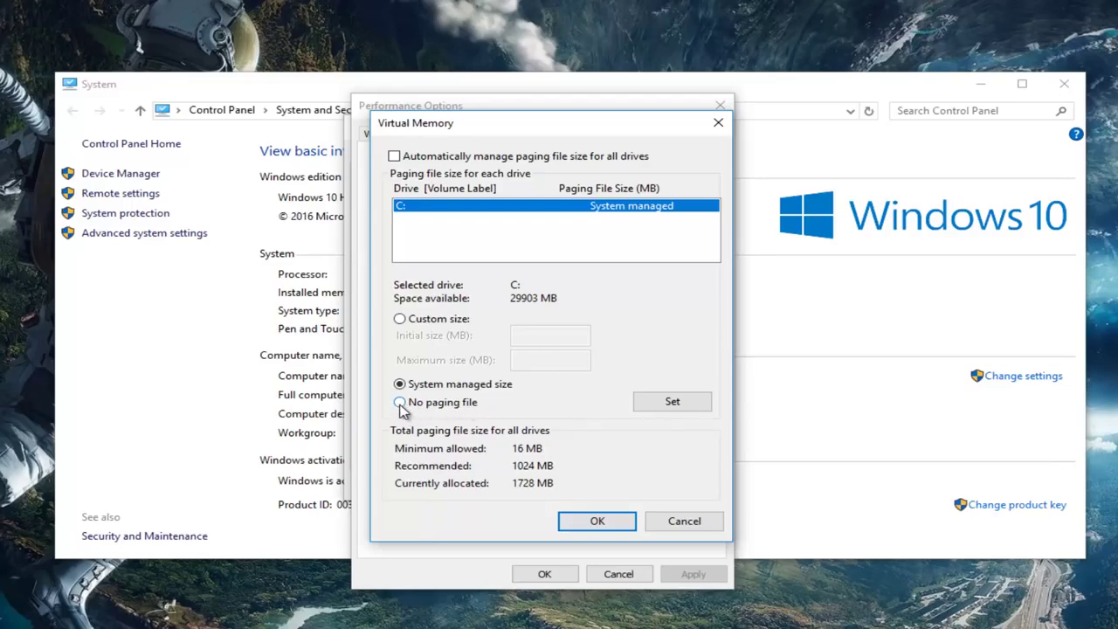
left_click(401, 403)
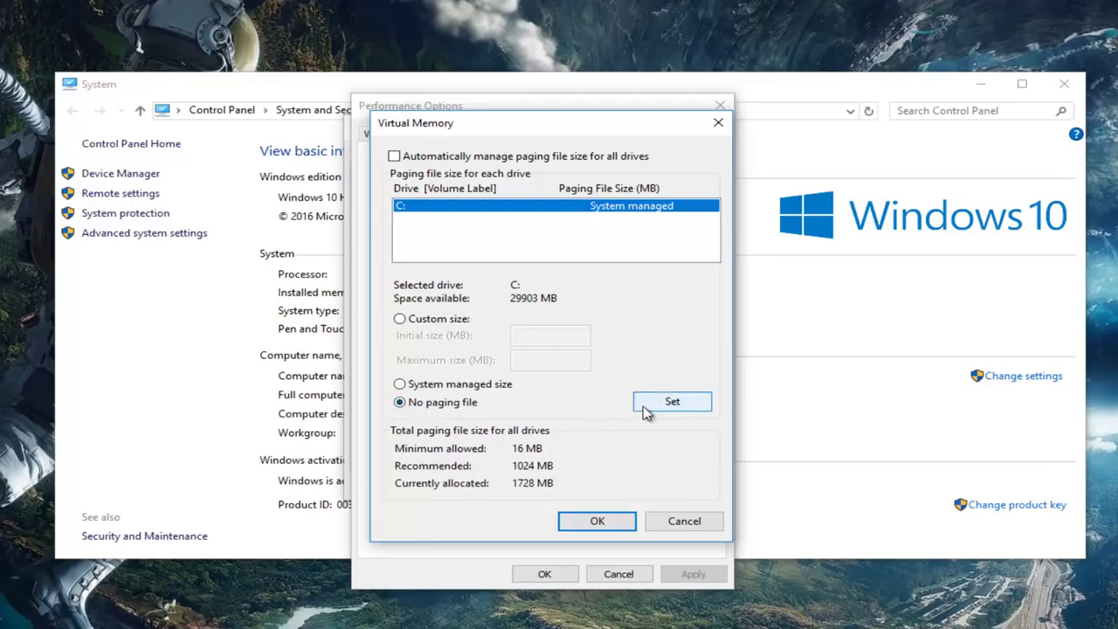
left_click(667, 403)
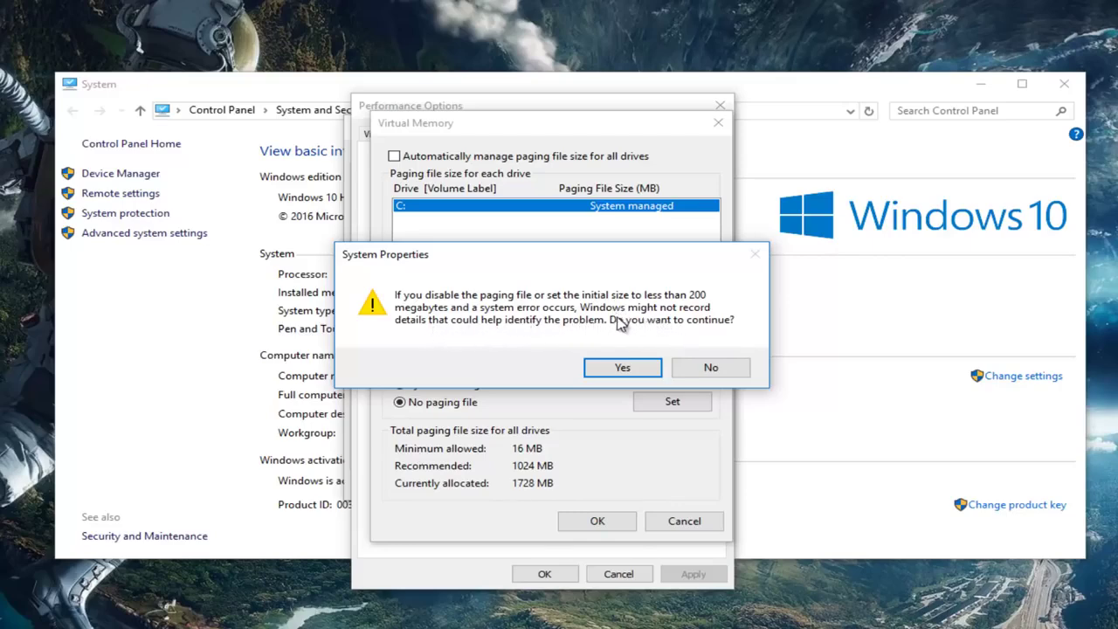
Step: Accept the warning, OK Virtual Memory, Performance Options and System Properties, and close System
left_click(618, 374)
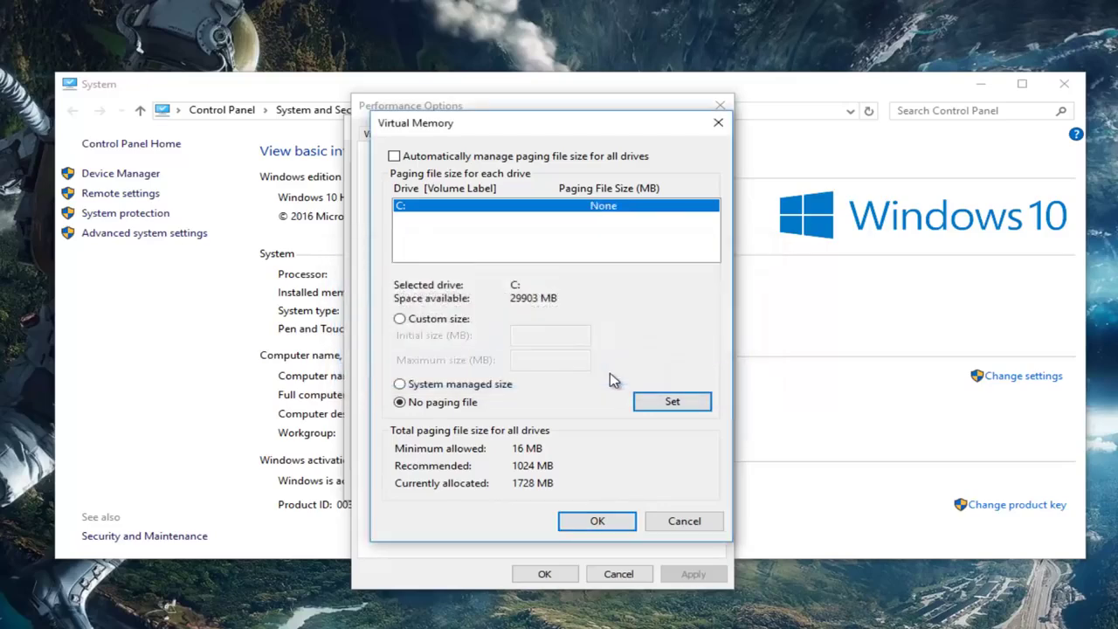
left_click(592, 521)
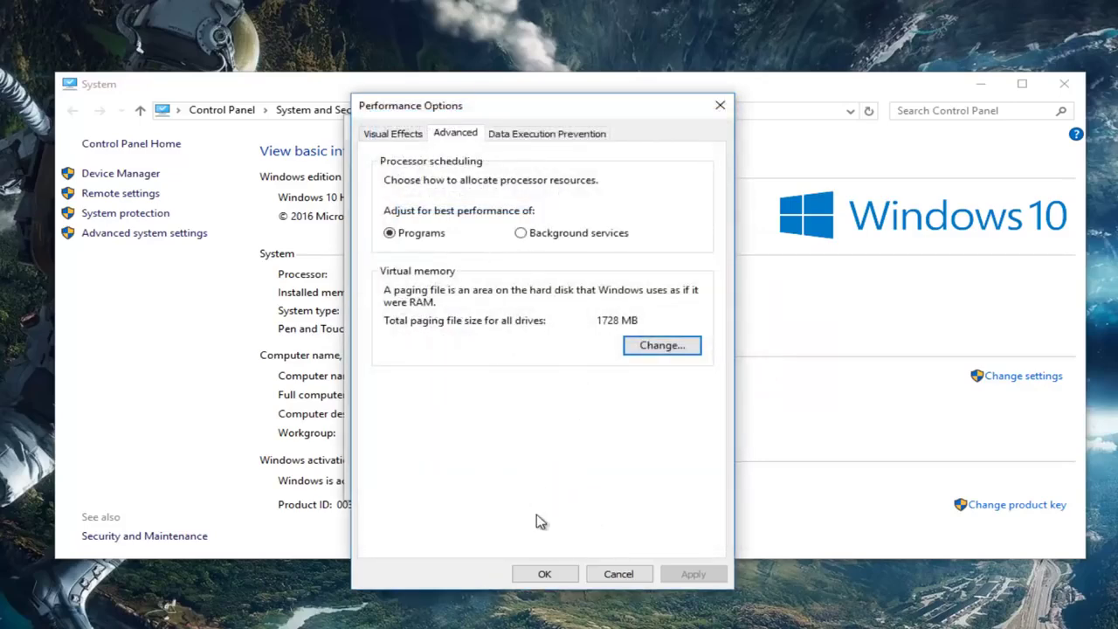
left_click(541, 580)
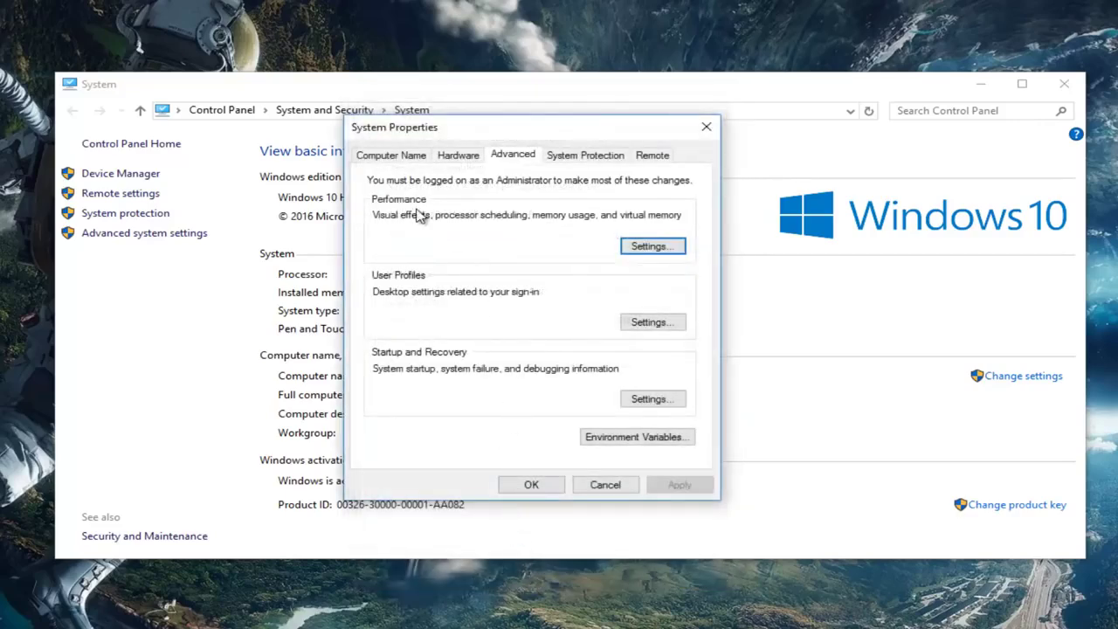
left_click(527, 488)
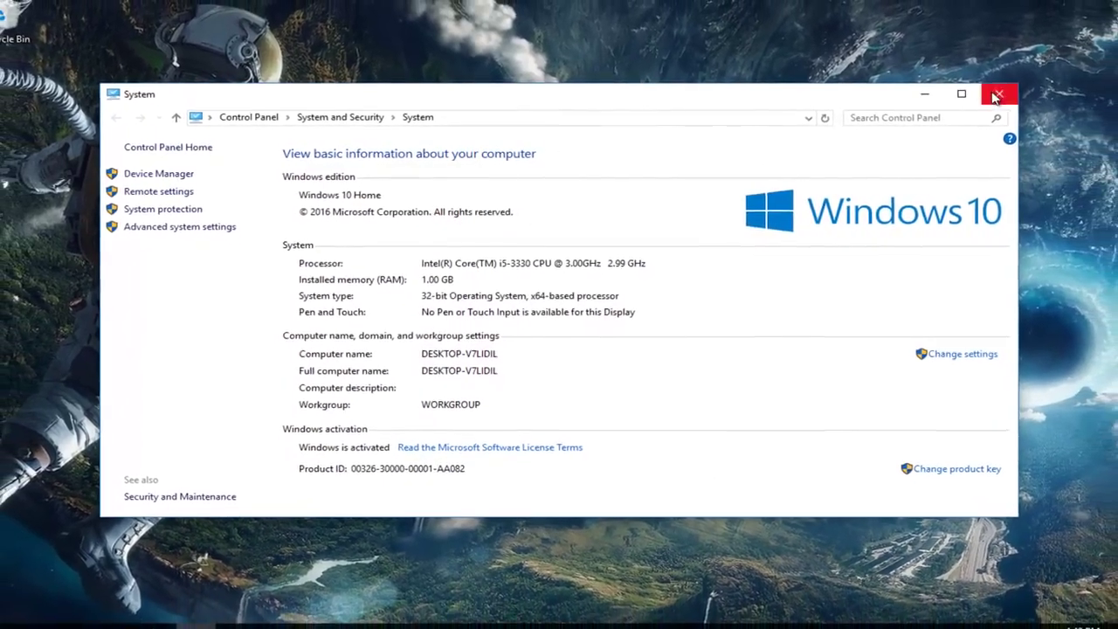
left_click(1023, 90)
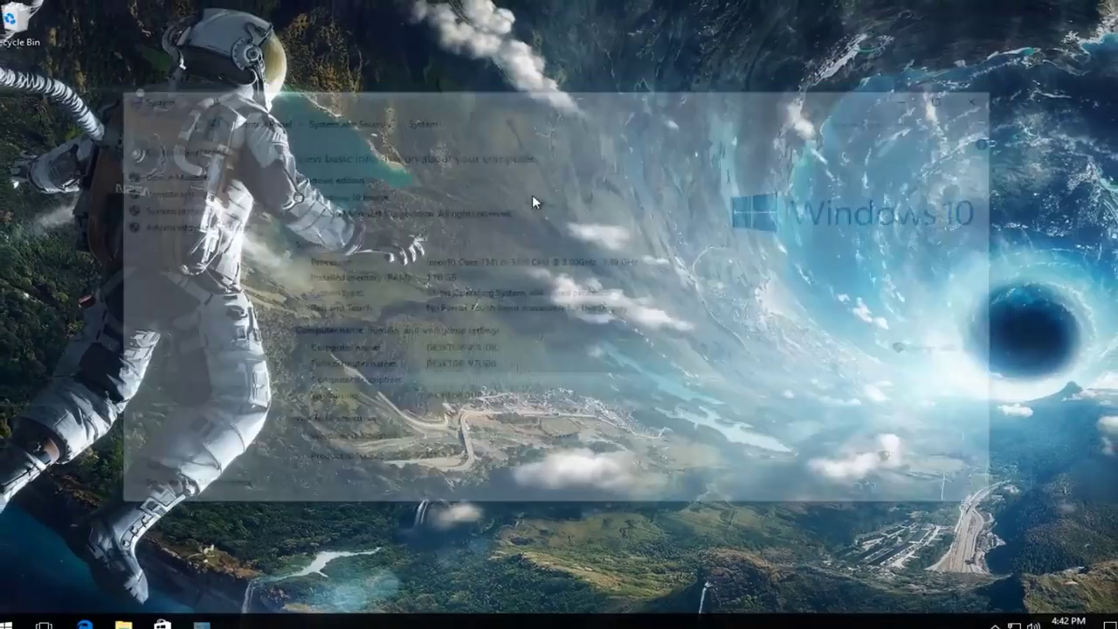